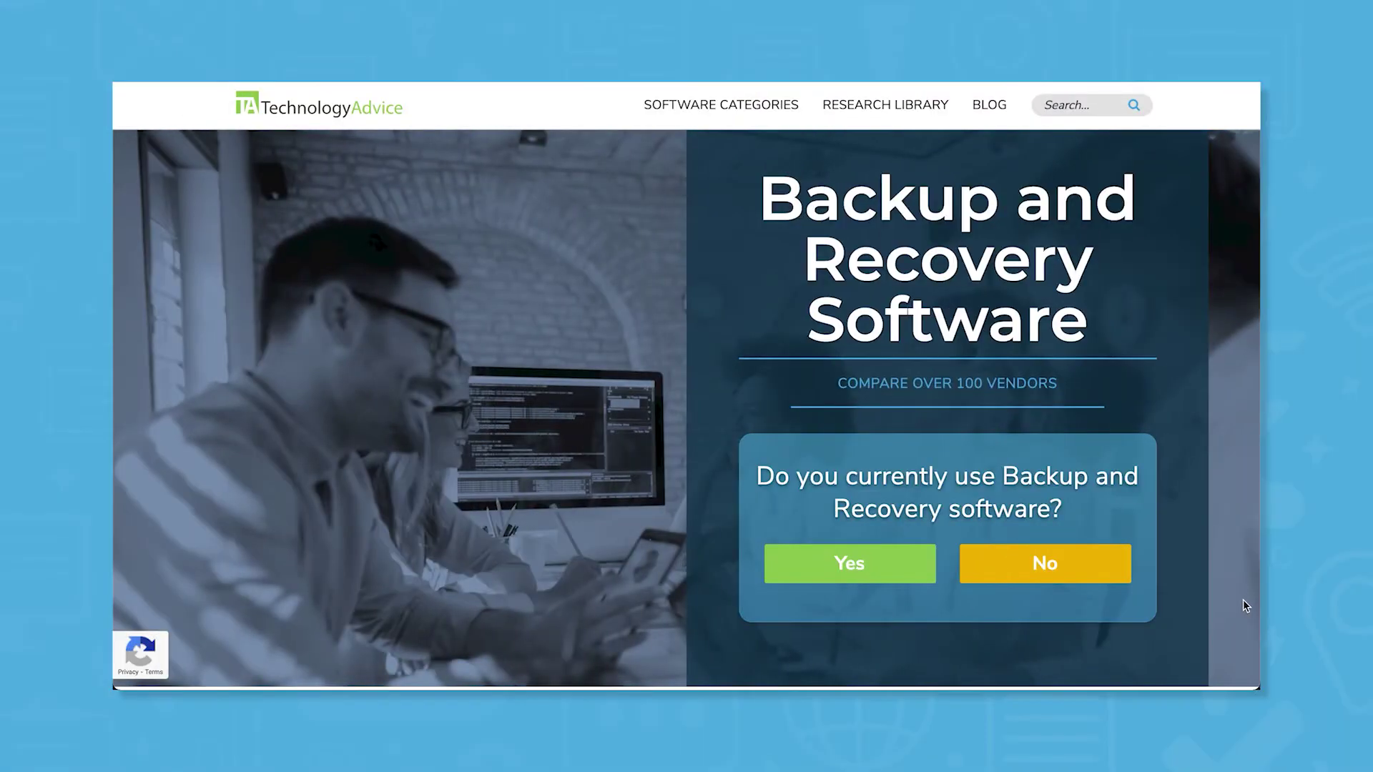
# Step: Answer No, pick a user count and industry, then tick Backup and Data Recovery
pyautogui.click(1072, 562)
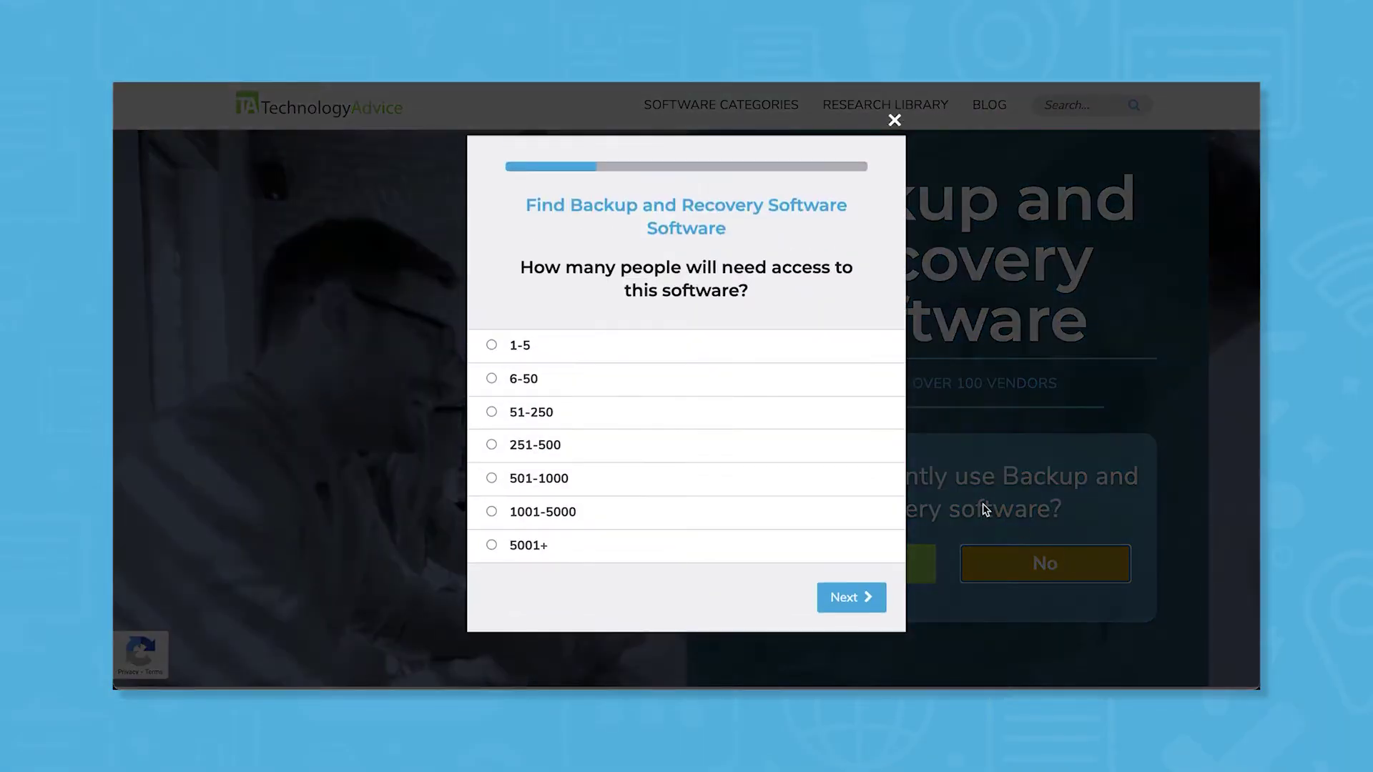
pyautogui.click(546, 412)
pyautogui.click(681, 280)
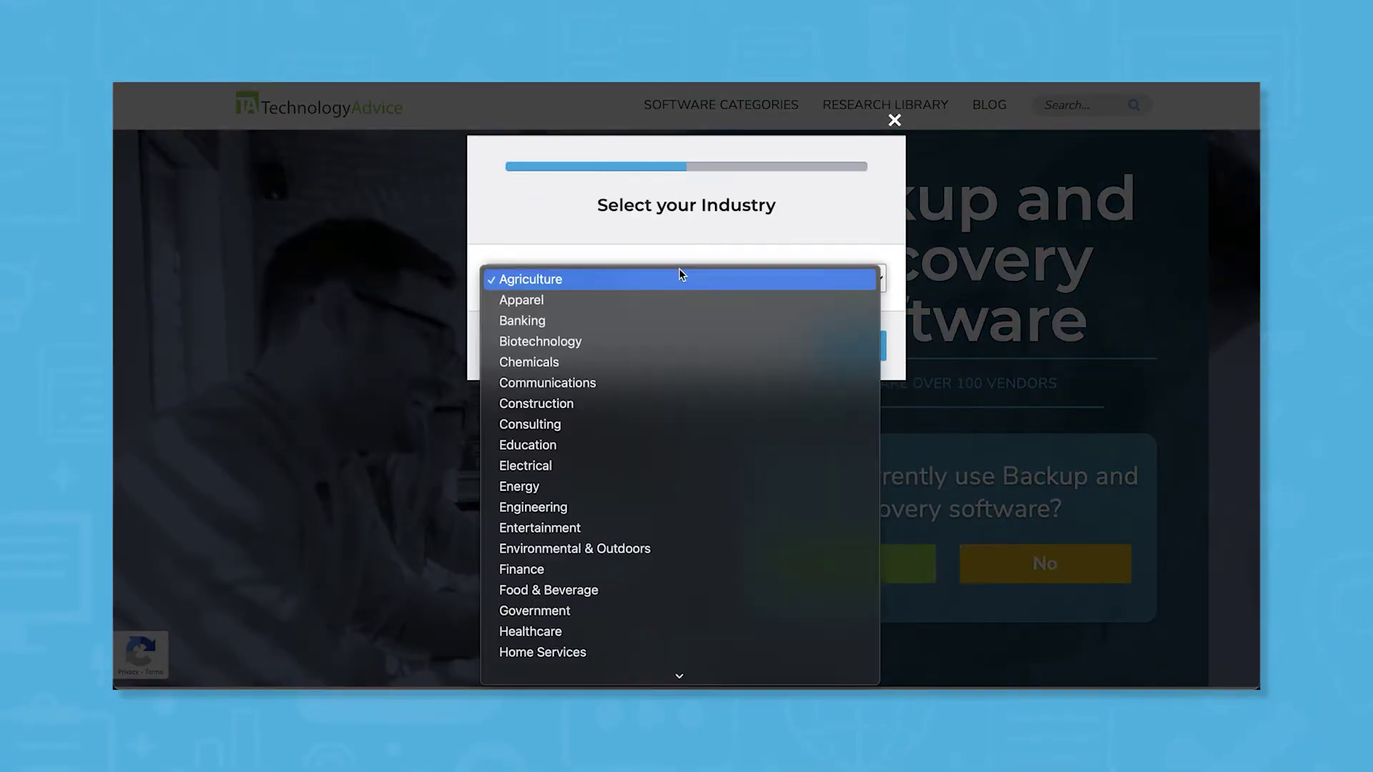
pyautogui.scroll(-5, 661, 462)
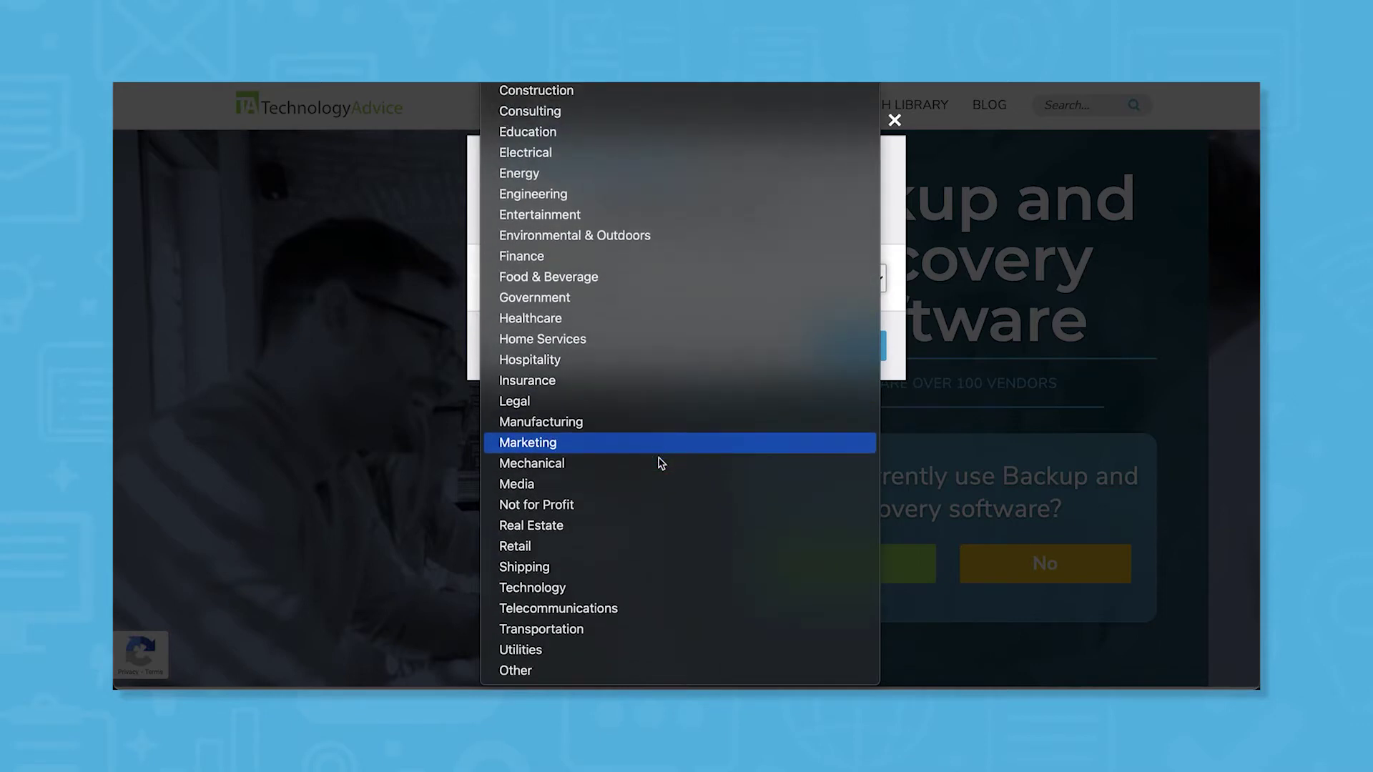
pyautogui.click(641, 608)
pyautogui.click(849, 347)
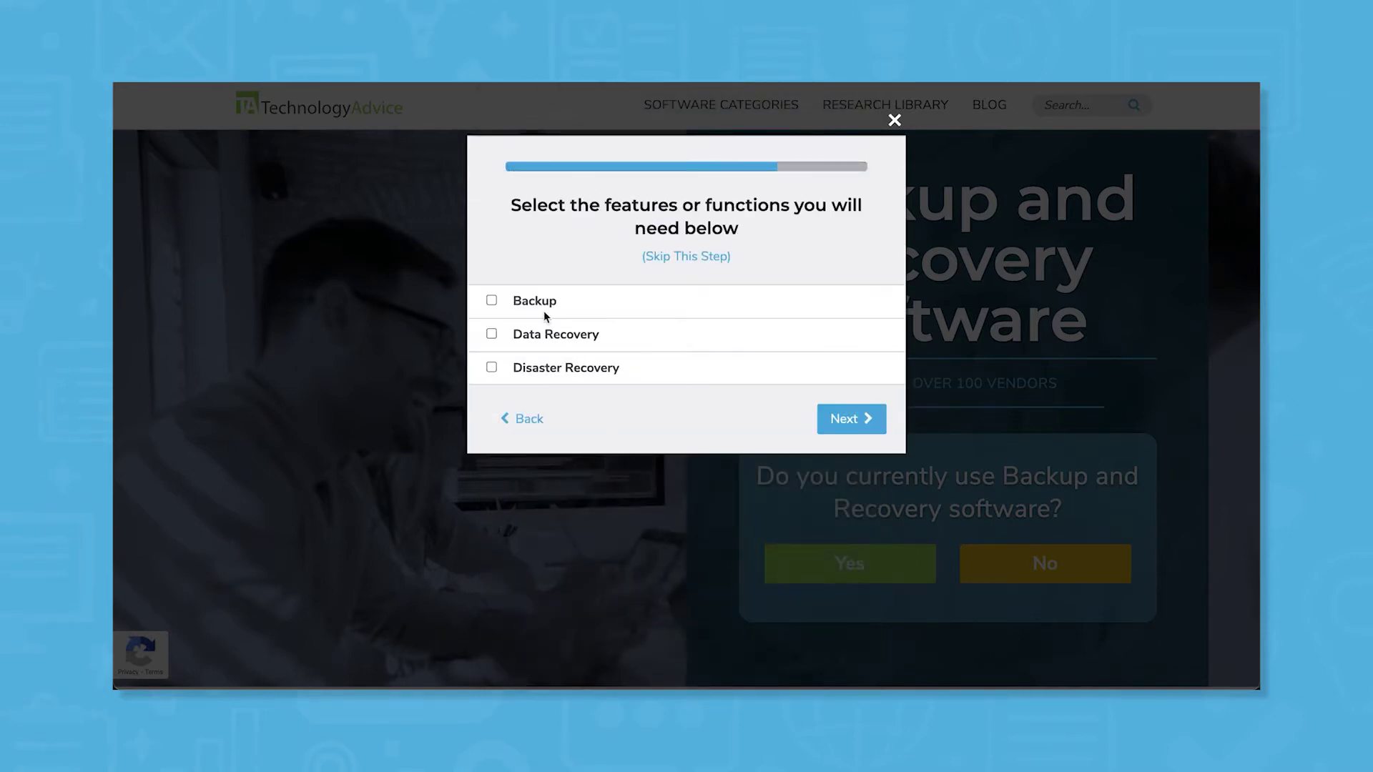
pyautogui.click(531, 308)
pyautogui.click(537, 342)
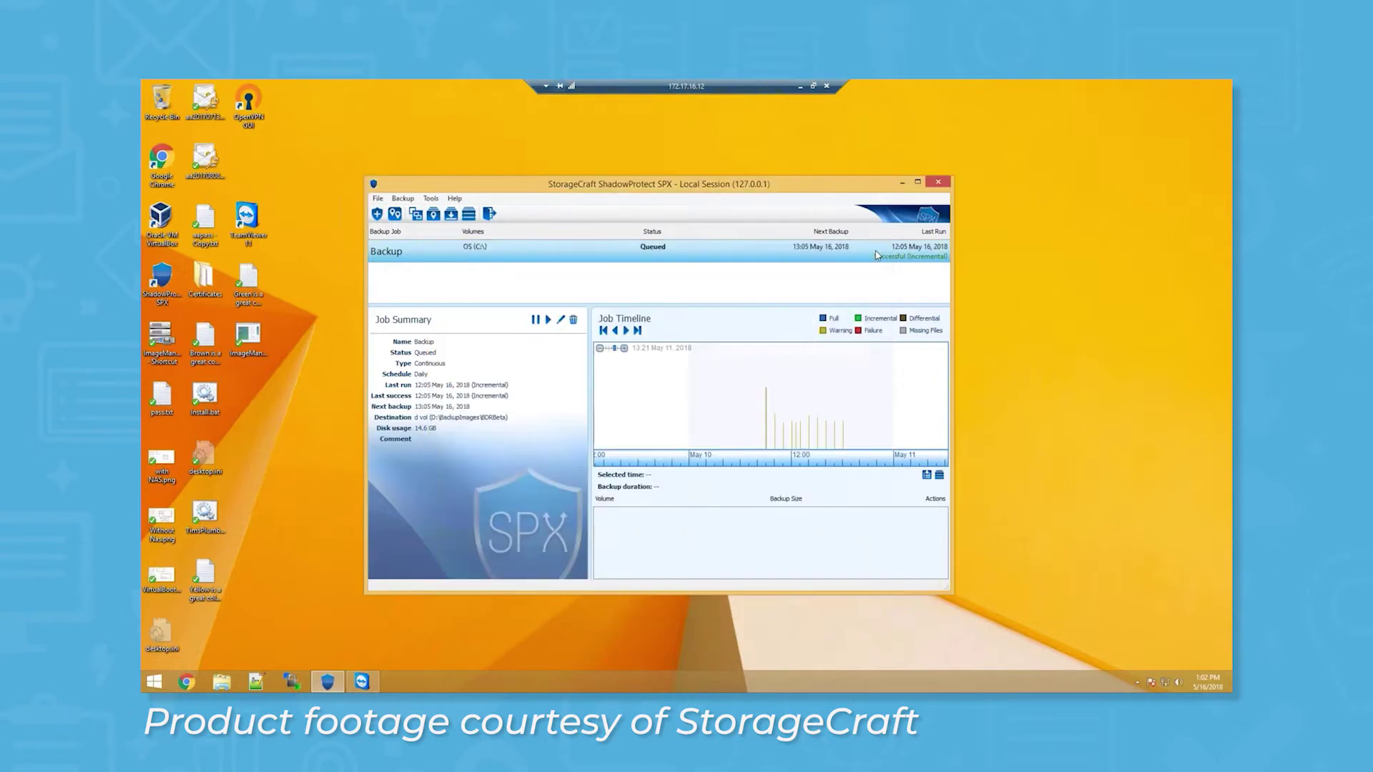
# Step: Open the settings of the OS (C:) Backup job
pyautogui.doubleClick(877, 254)
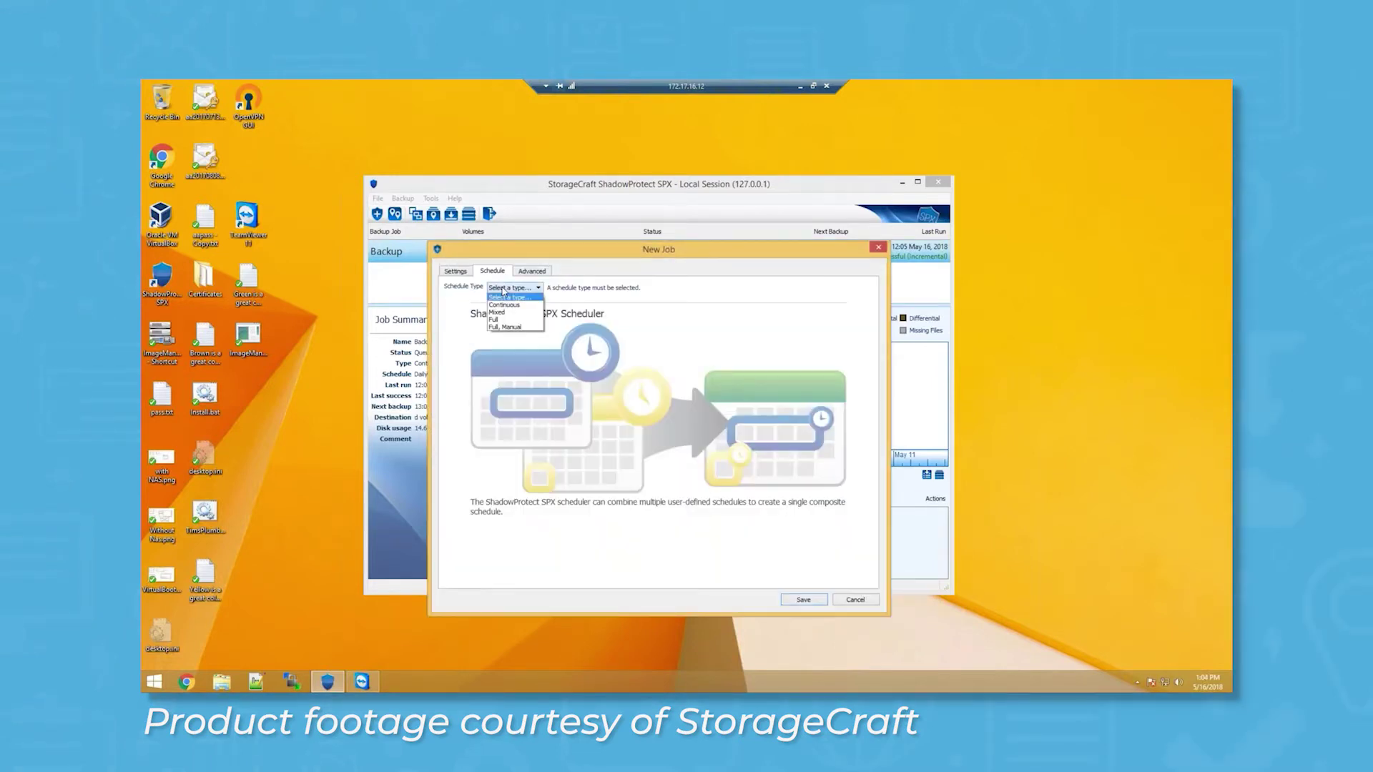
# Step: Choose Full as the Backup job's schedule type
pyautogui.click(495, 319)
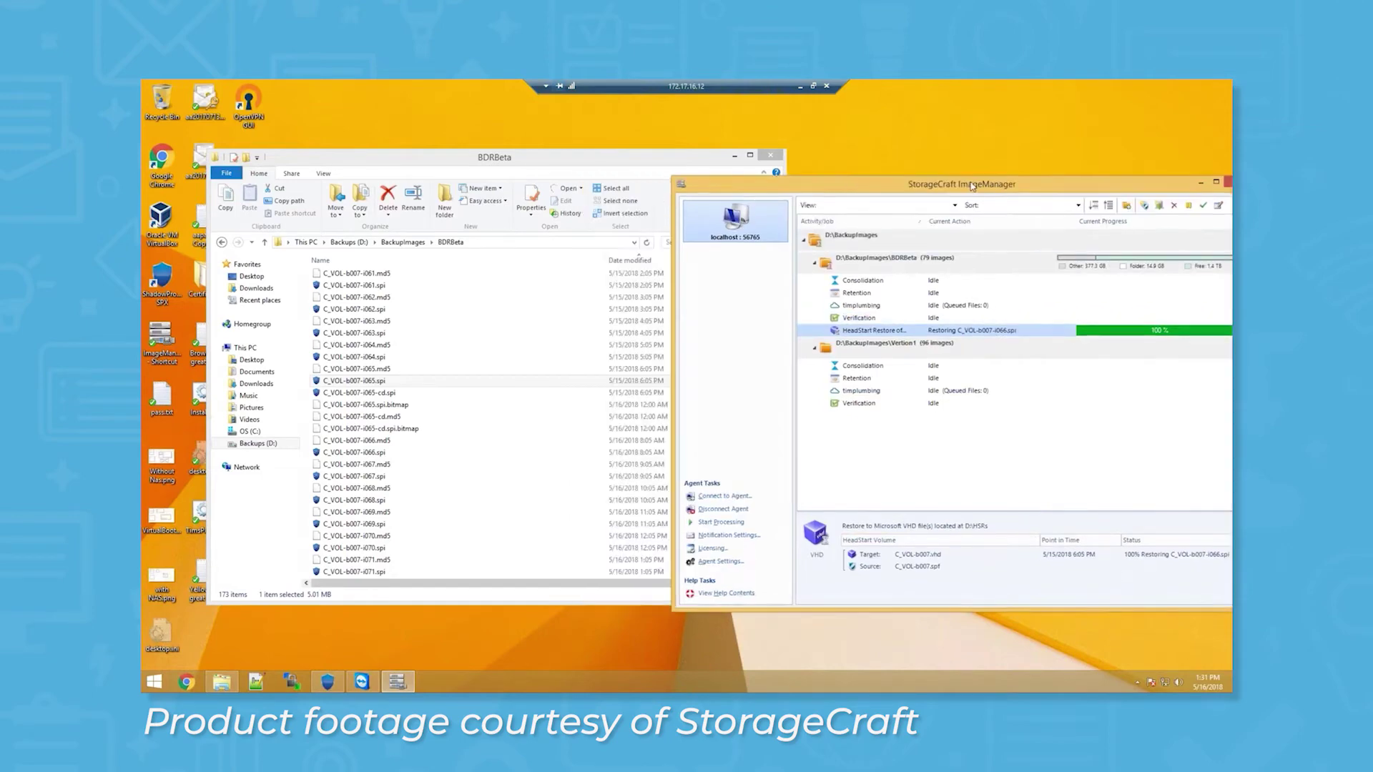
# Step: Move the ImageManager window aside and cancel the BDRBeta Managed Folder Settings
pyautogui.moveTo(961, 185); pyautogui.dragTo(1037, 172)
pyautogui.click(594, 321)
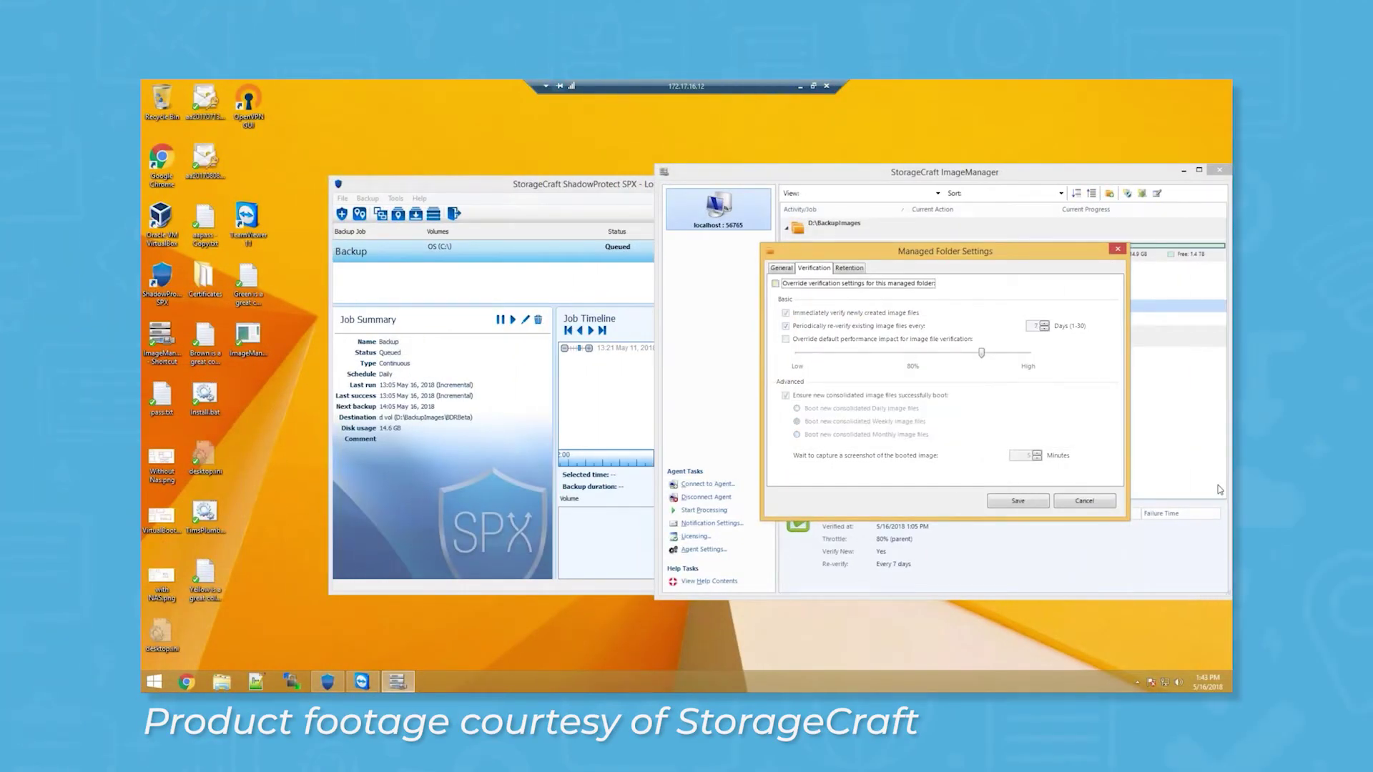
pyautogui.click(1085, 502)
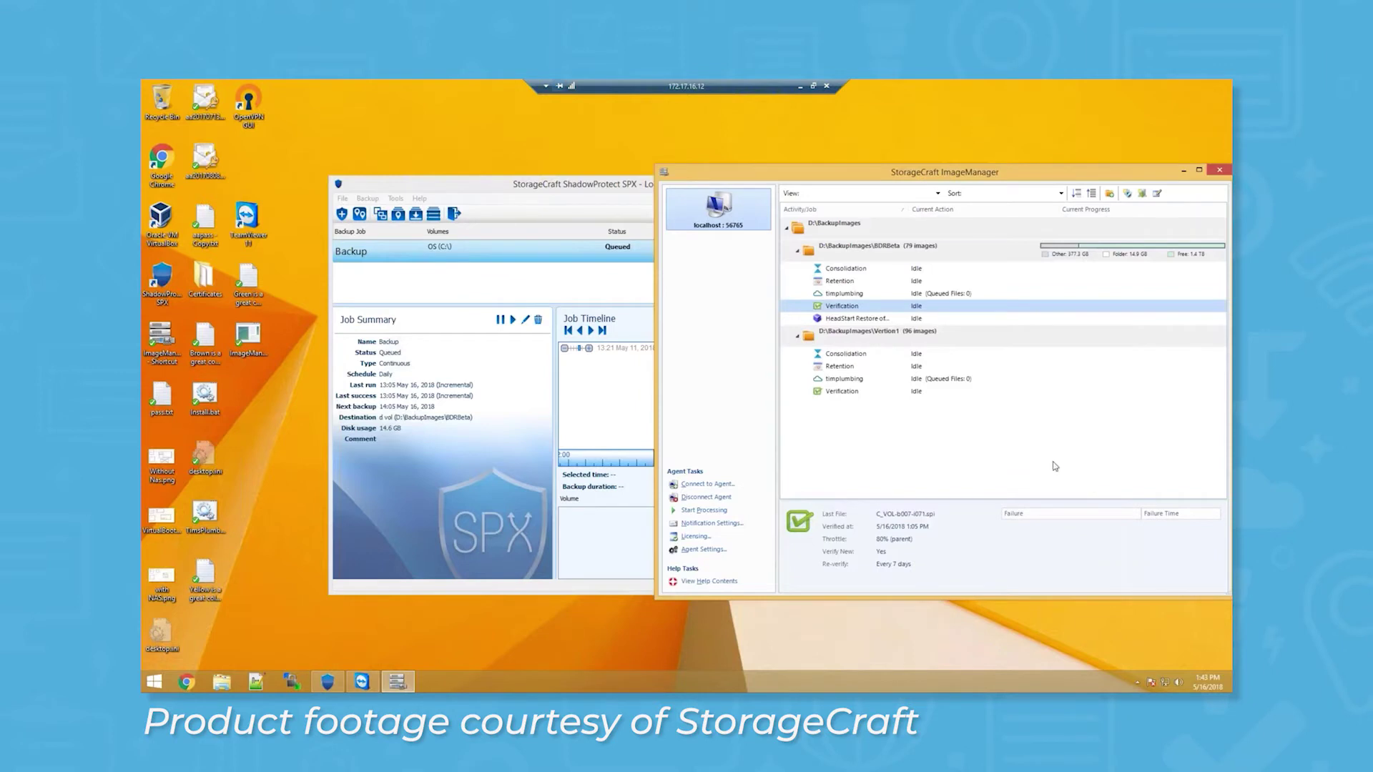
pyautogui.doubleClick(903, 318)
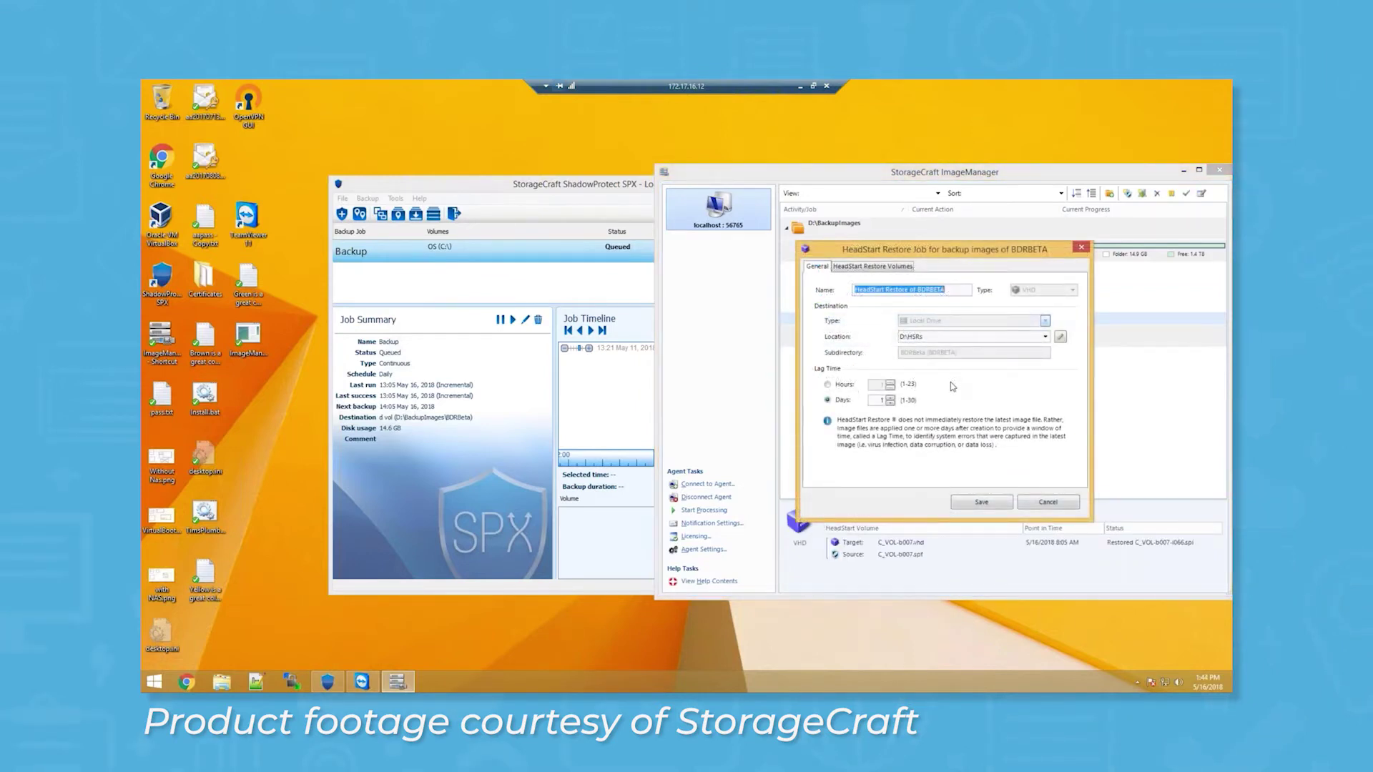
# Step: Finalize the BDRBETA HeadStart Restore at the 1:05 PM backup image
pyautogui.click(1072, 507)
pyautogui.rightClick(923, 318)
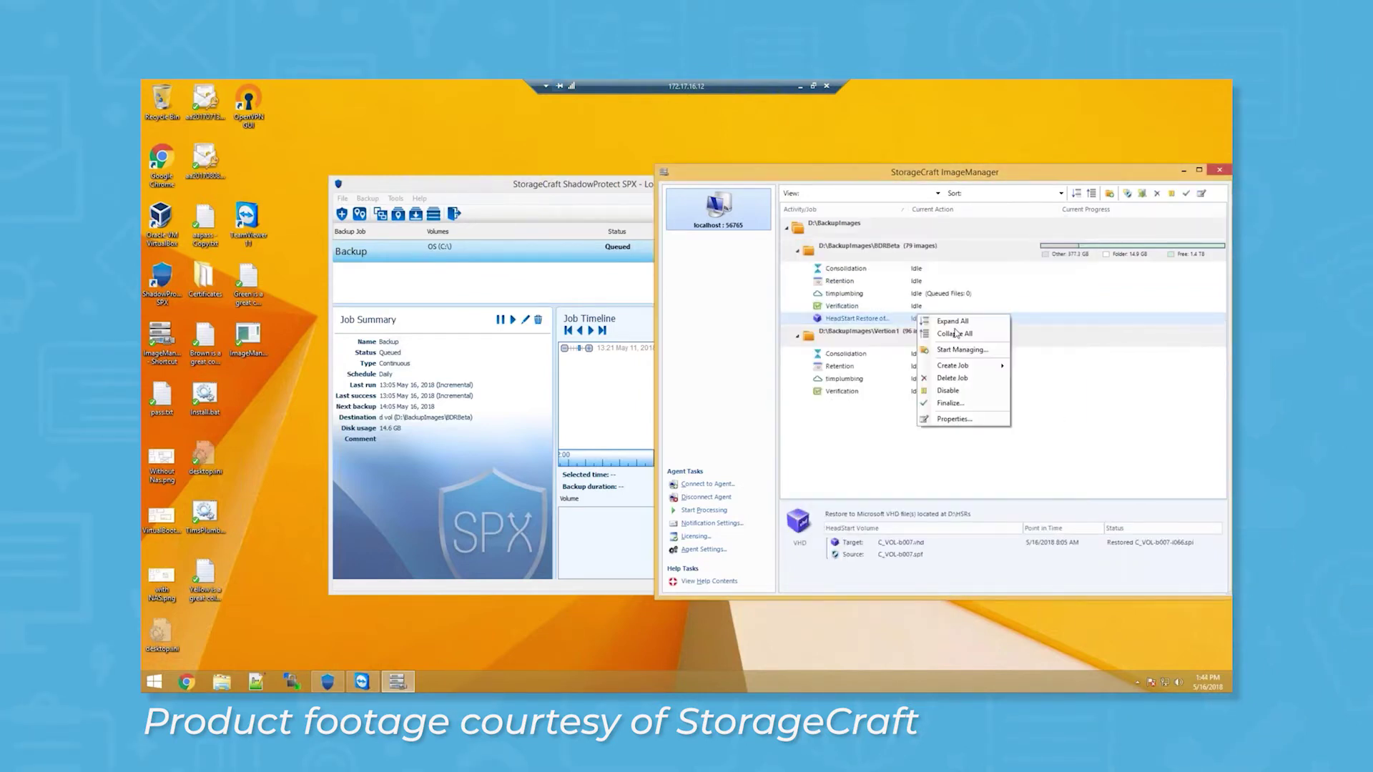
pyautogui.press('Escape')
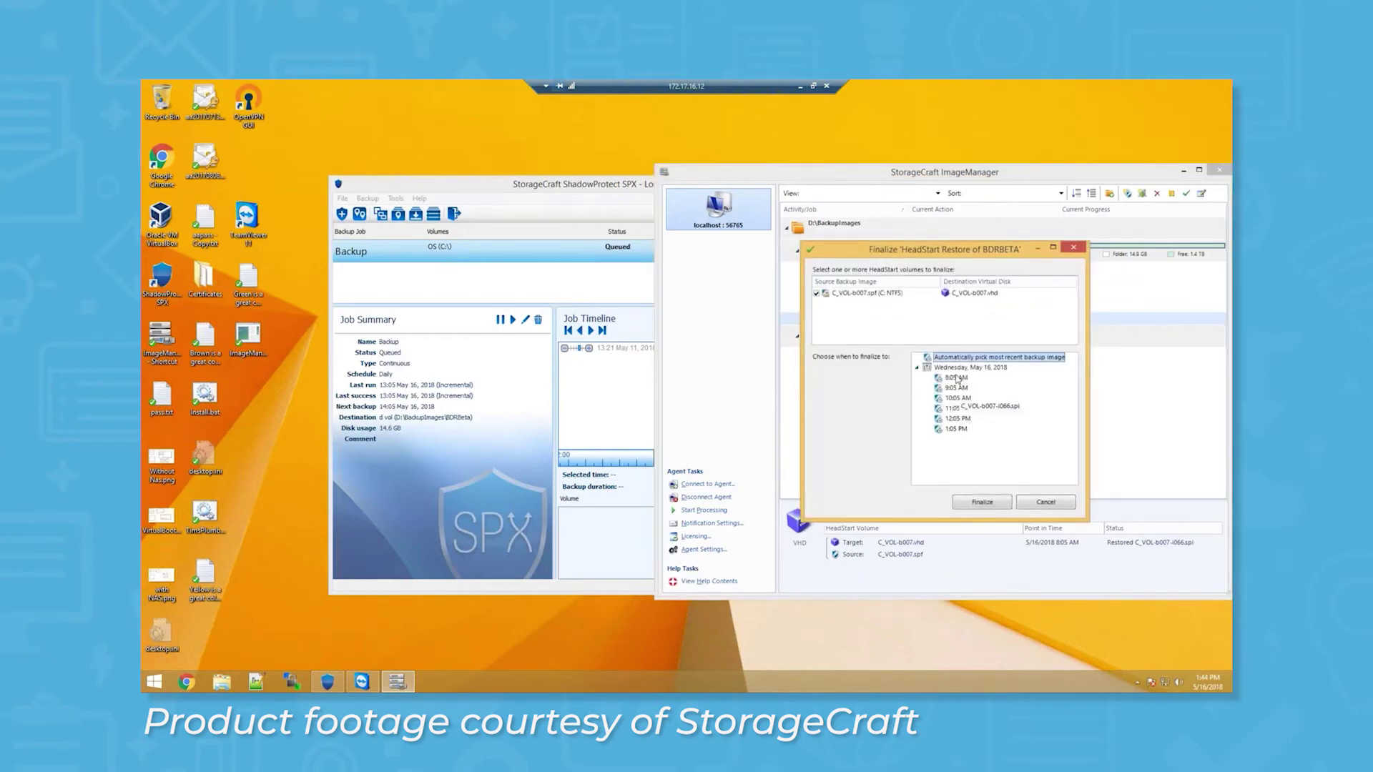
pyautogui.click(956, 430)
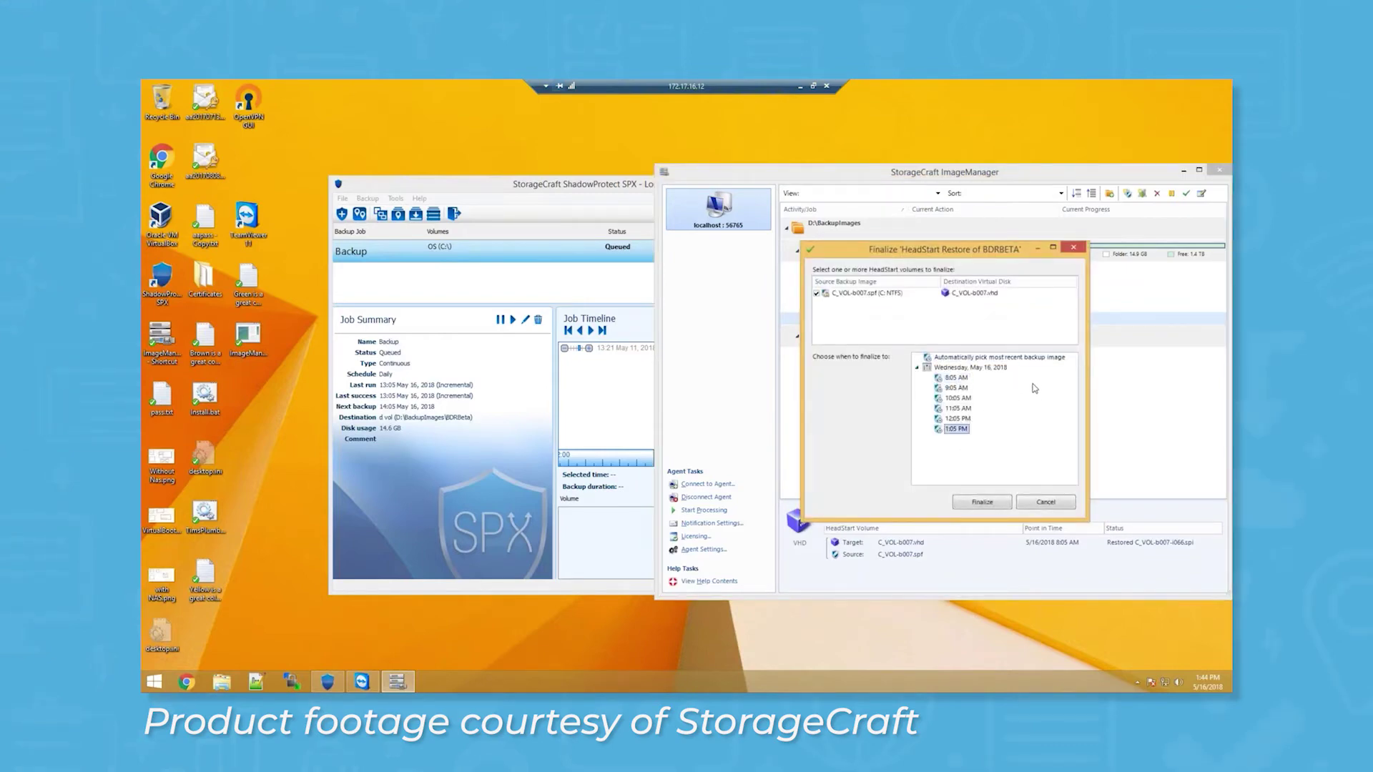
pyautogui.click(998, 357)
pyautogui.click(982, 502)
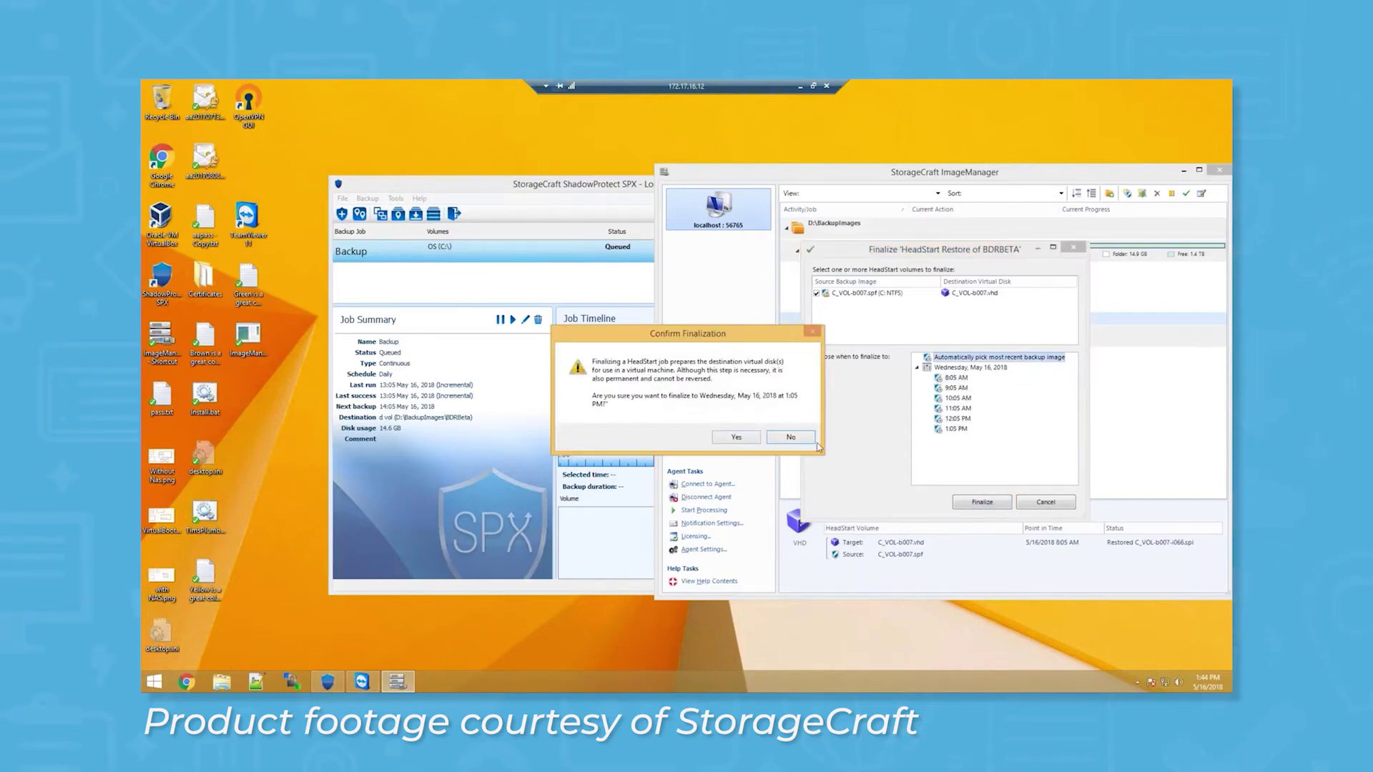
# Step: Answer Yes to the permanent BDRBeta finalization warning
pyautogui.click(736, 439)
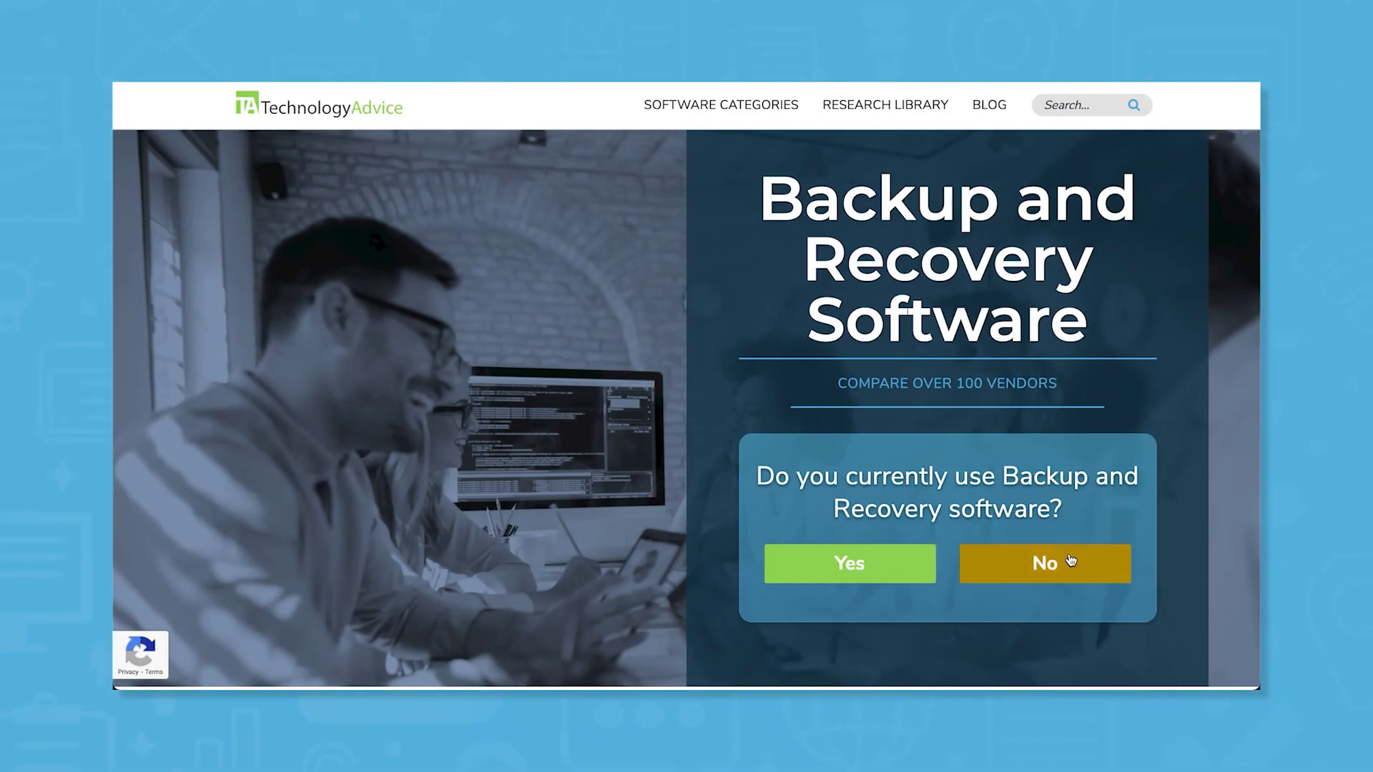
# Step: Answer No to existing backup software, pick a user count, and choose Technology
pyautogui.click(1070, 562)
pyautogui.click(541, 413)
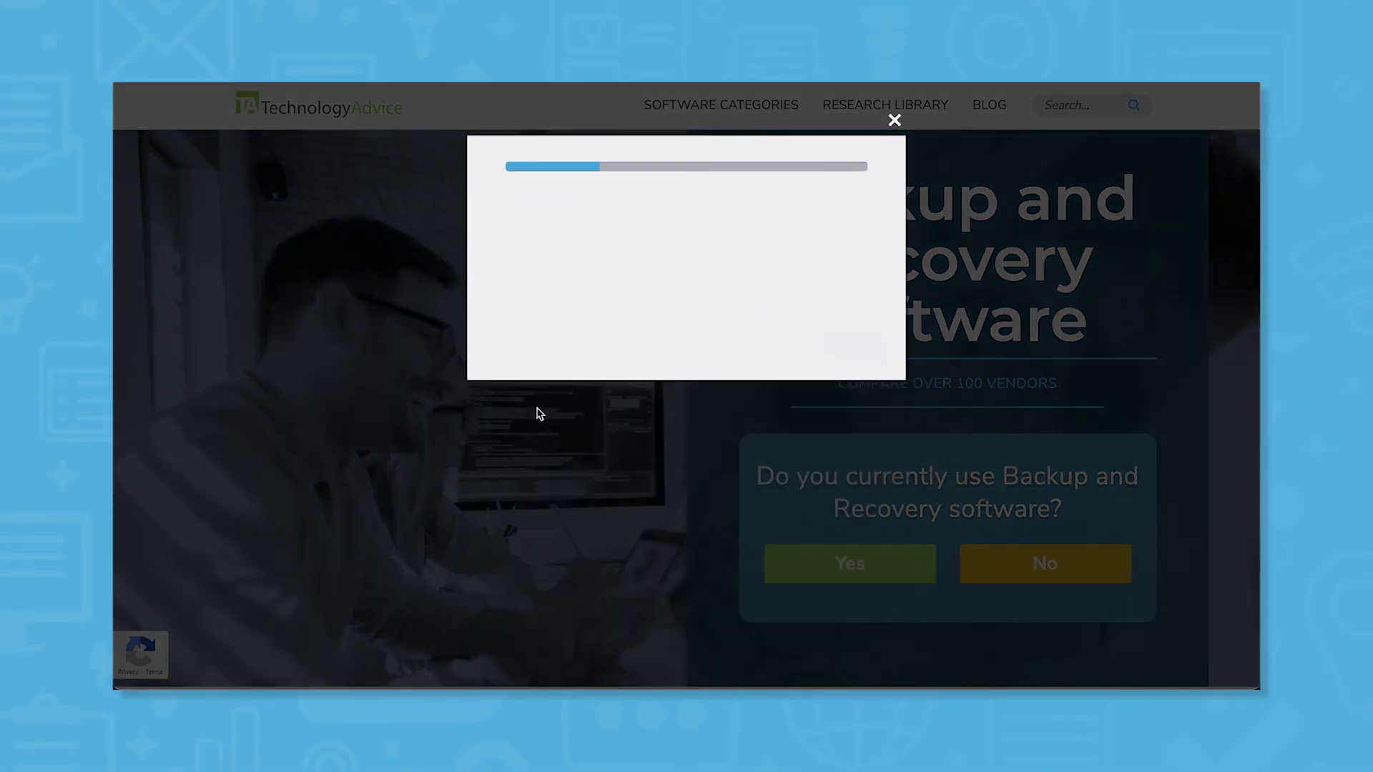
pyautogui.click(679, 276)
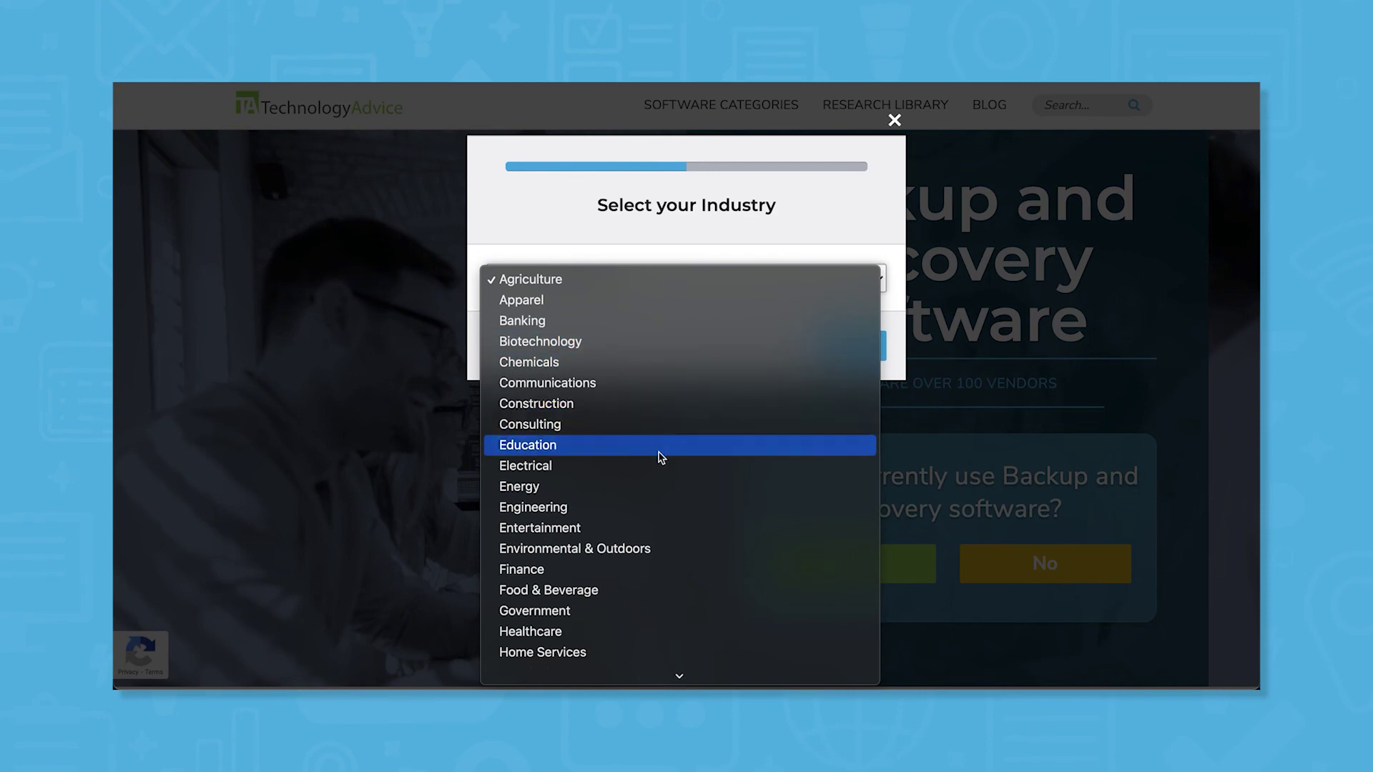
pyautogui.scroll(-5, 657, 451)
pyautogui.click(644, 588)
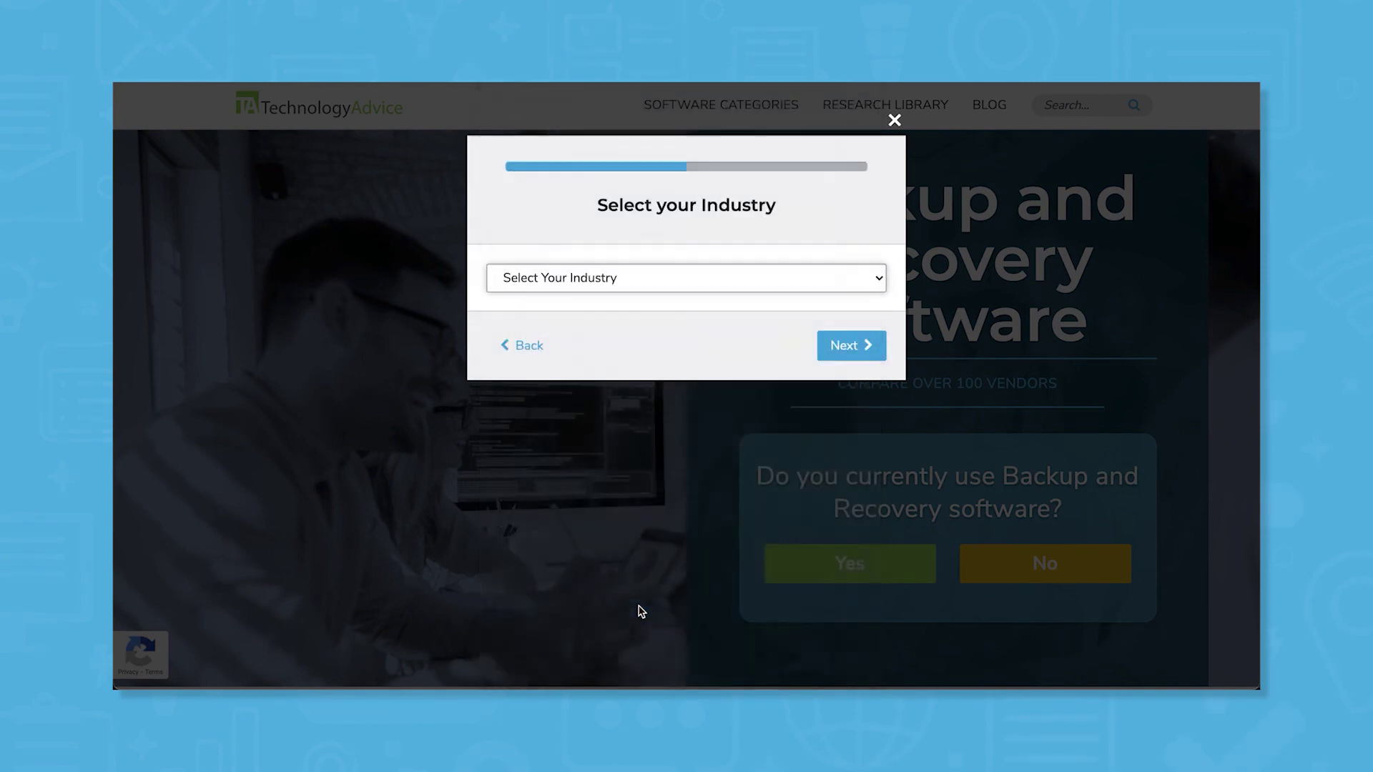